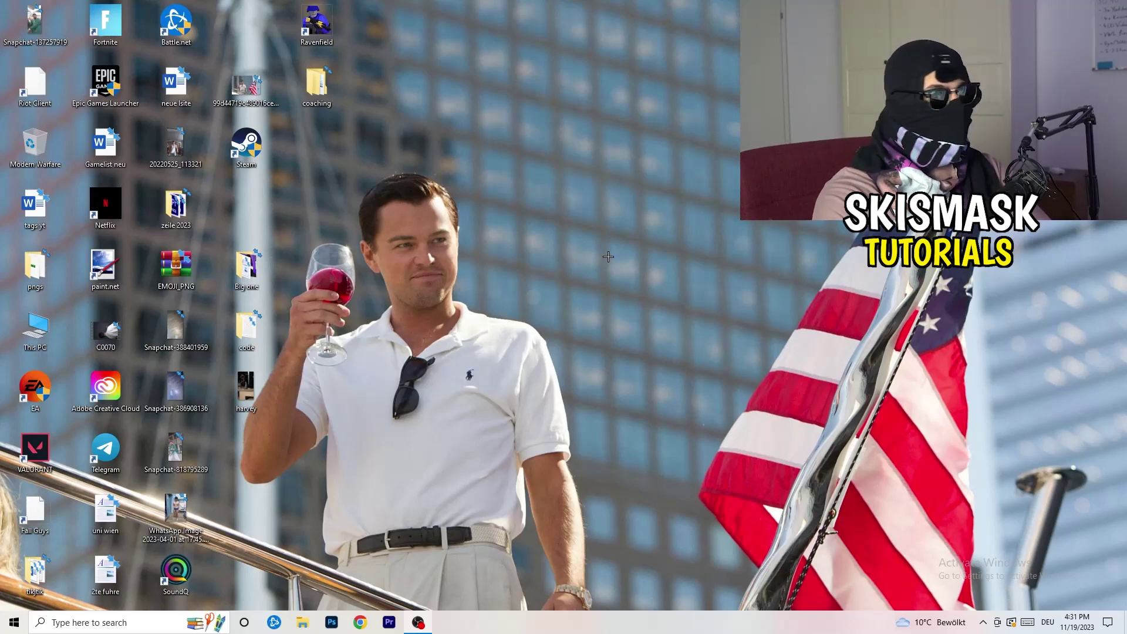
Launch NVIDIA Control Panel from the desktop menu, showing the 1920 × 1080 60Hz resolution page
right_click(605, 210)
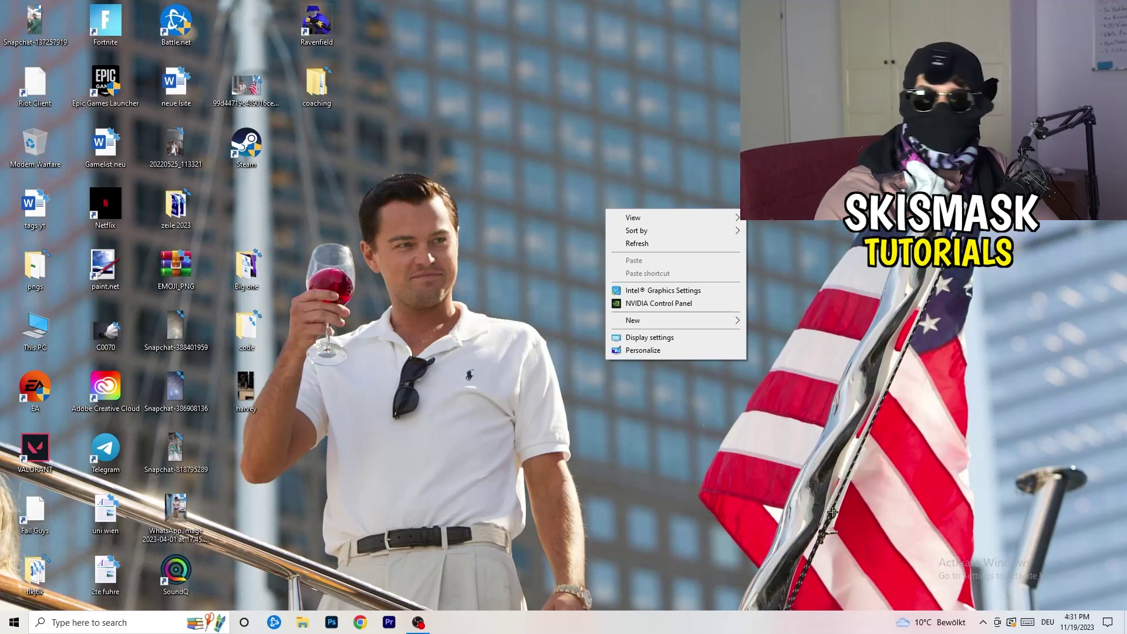
click(658, 303)
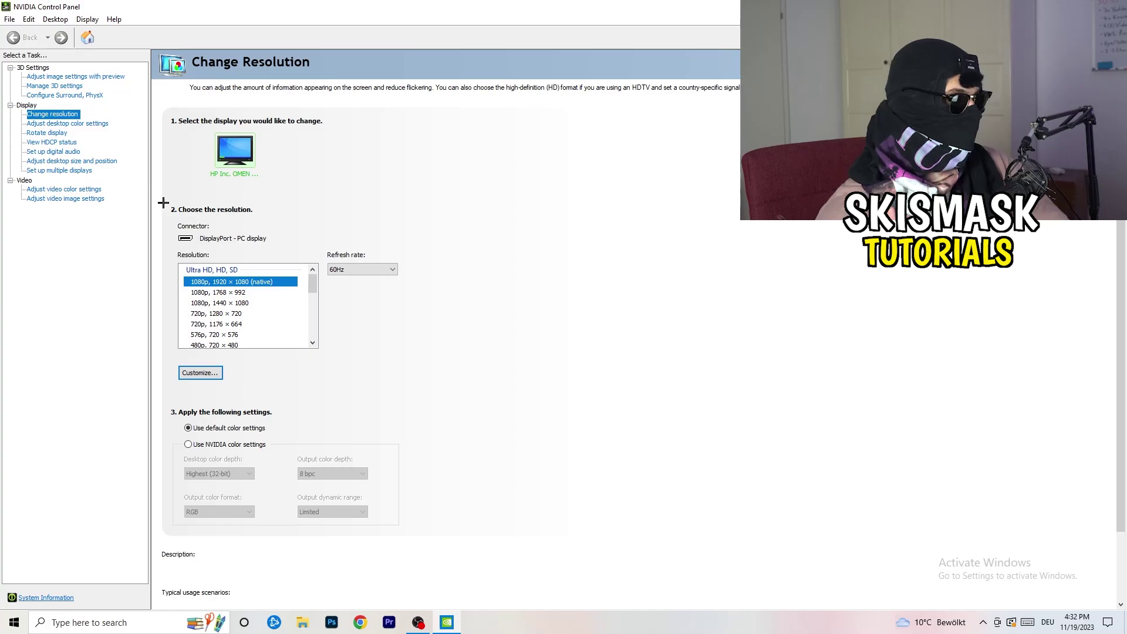
click(200, 373)
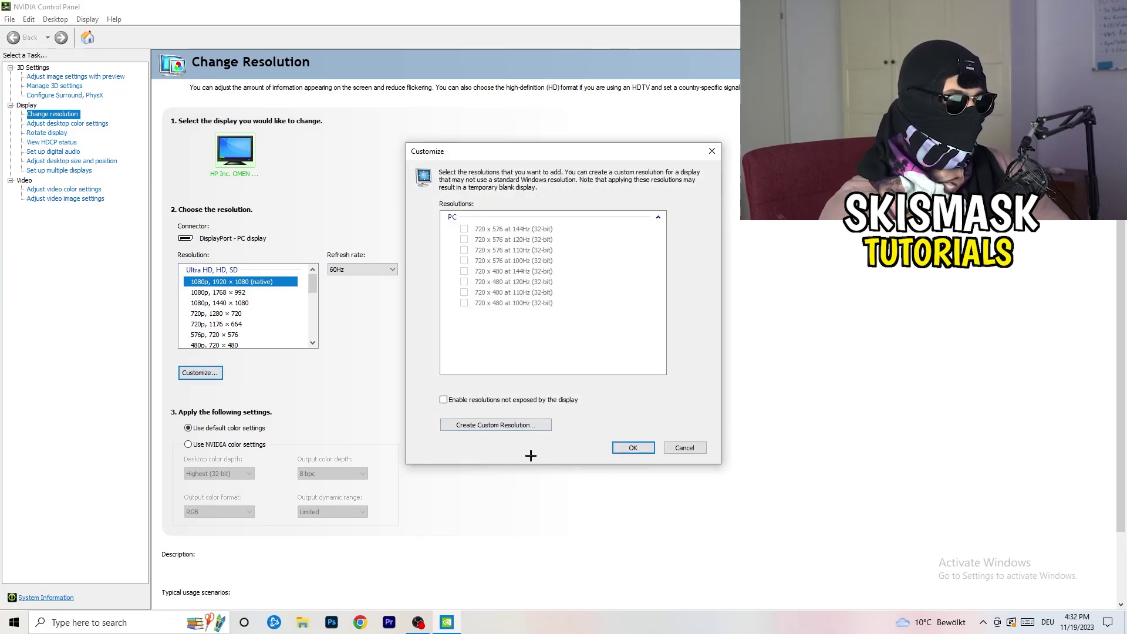
click(514, 424)
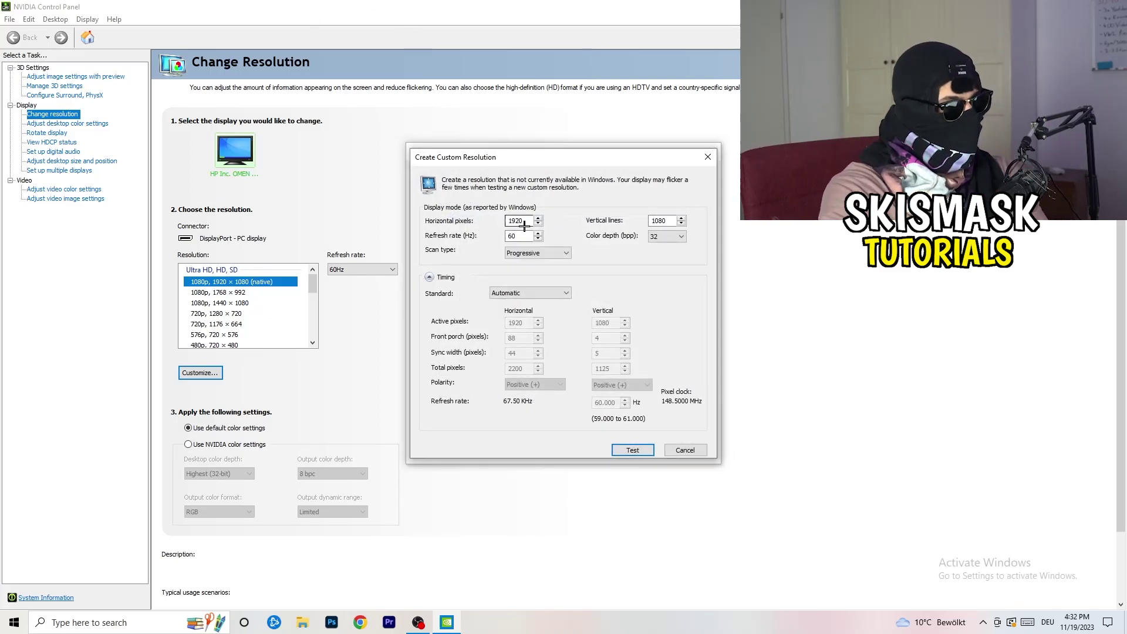
drag(523, 224, 491, 219)
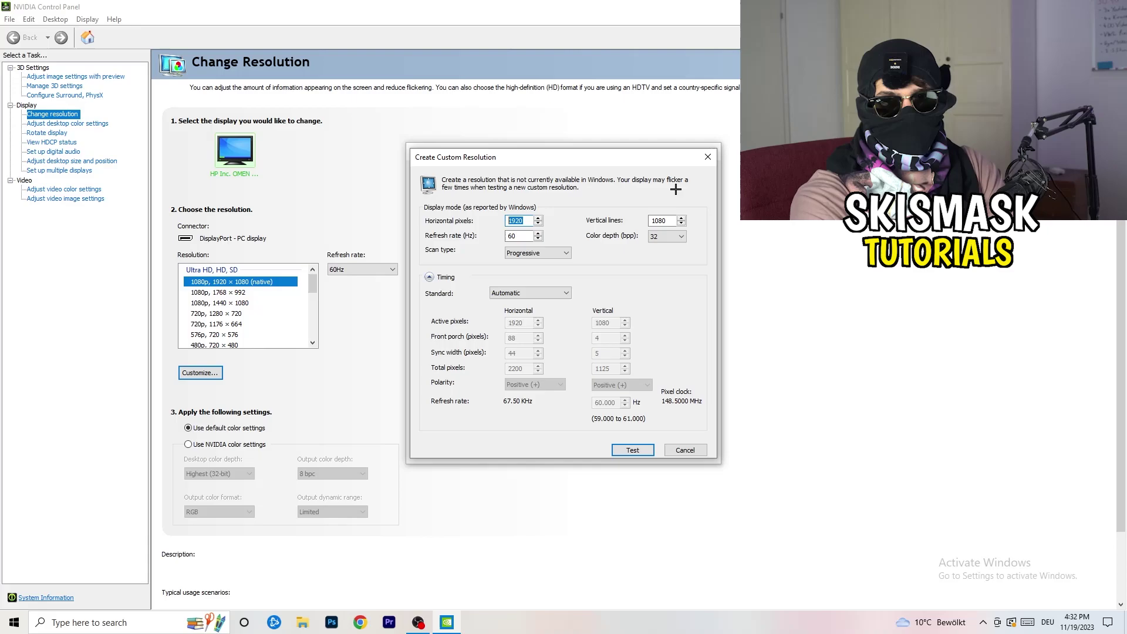
text(1140)
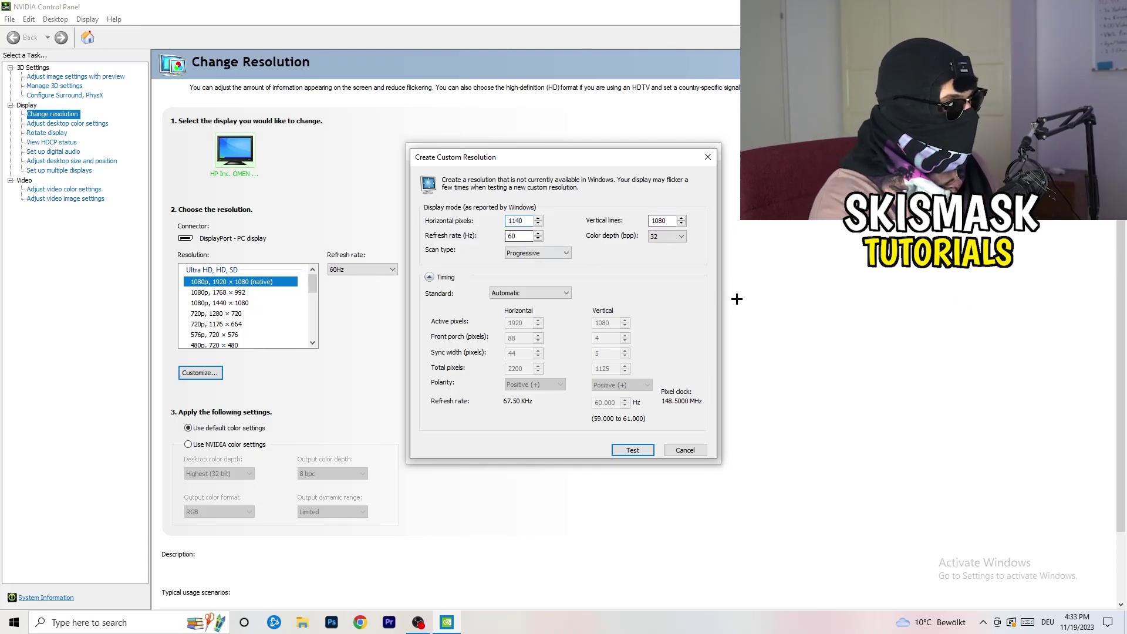
key(BackSpace)
key(BackSpace)
key(BackSpace)
text(4)
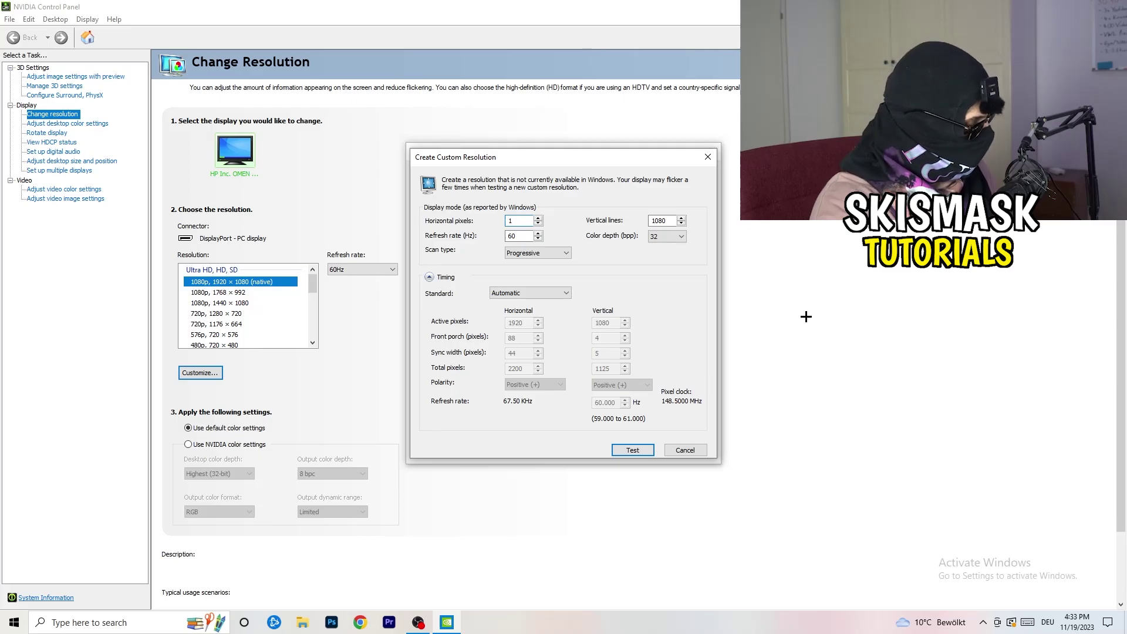
text(40)
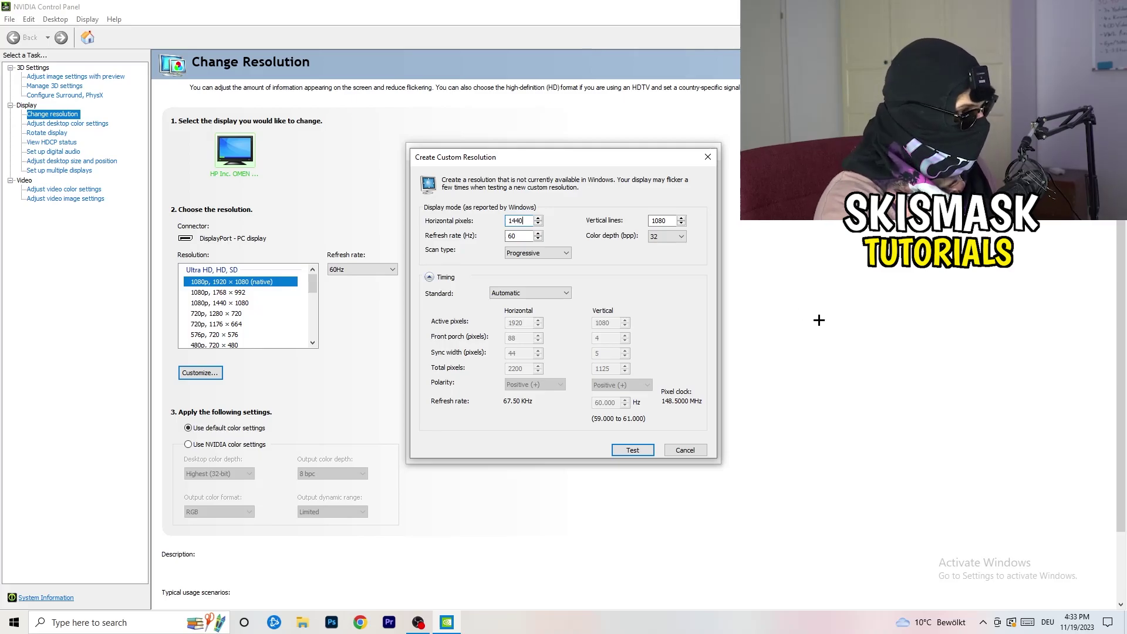
click(666, 224)
key(BackSpace)
key(BackSpace)
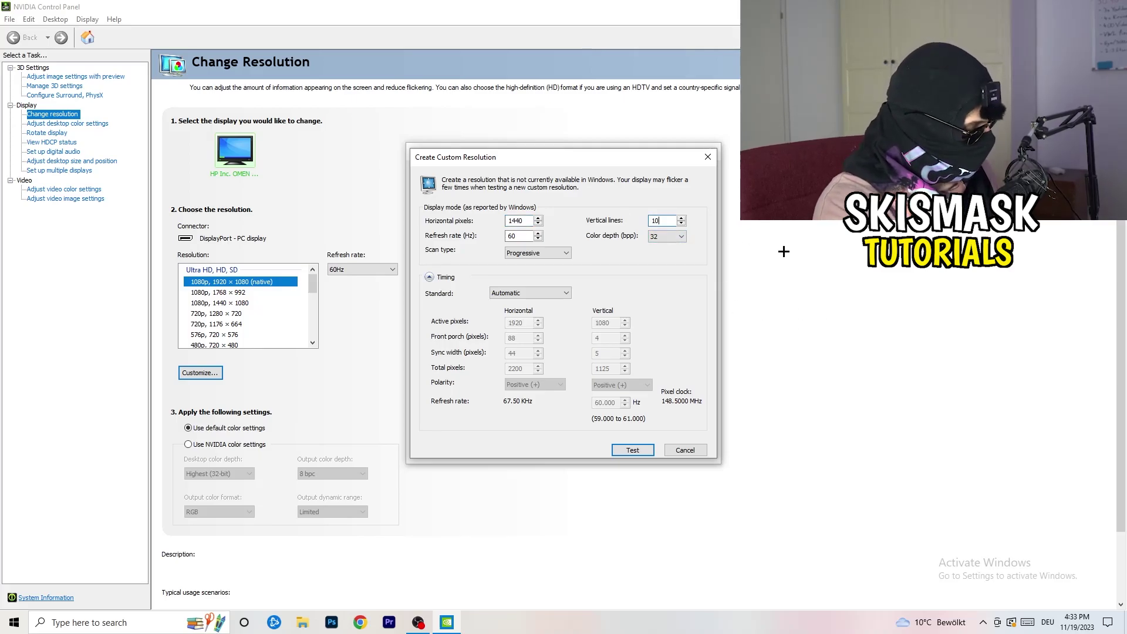
text(40)
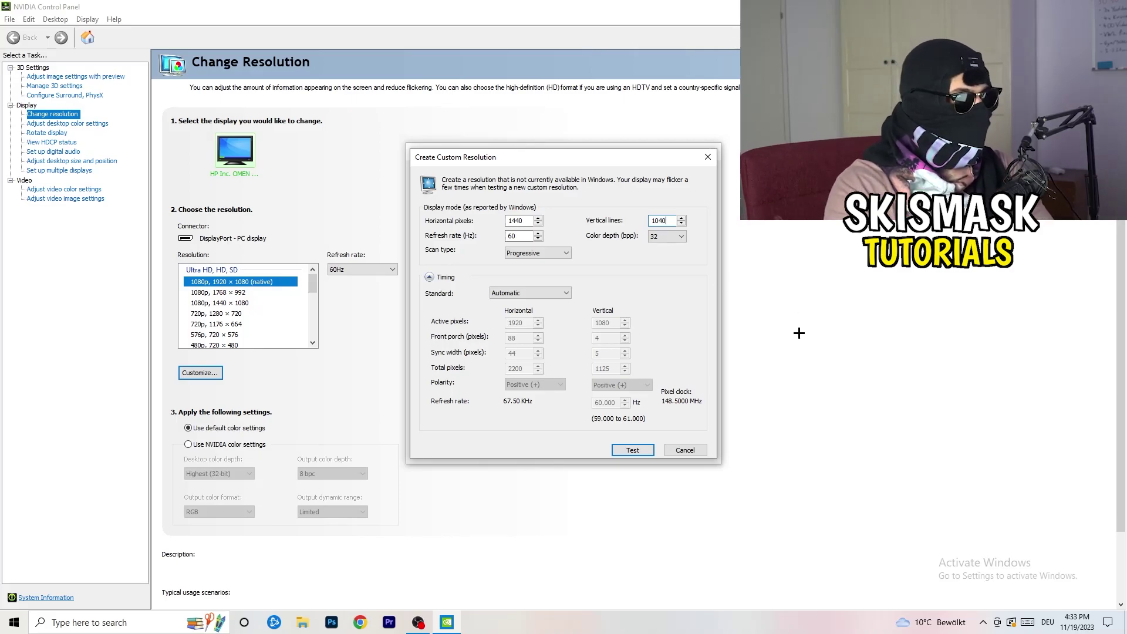
click(534, 253)
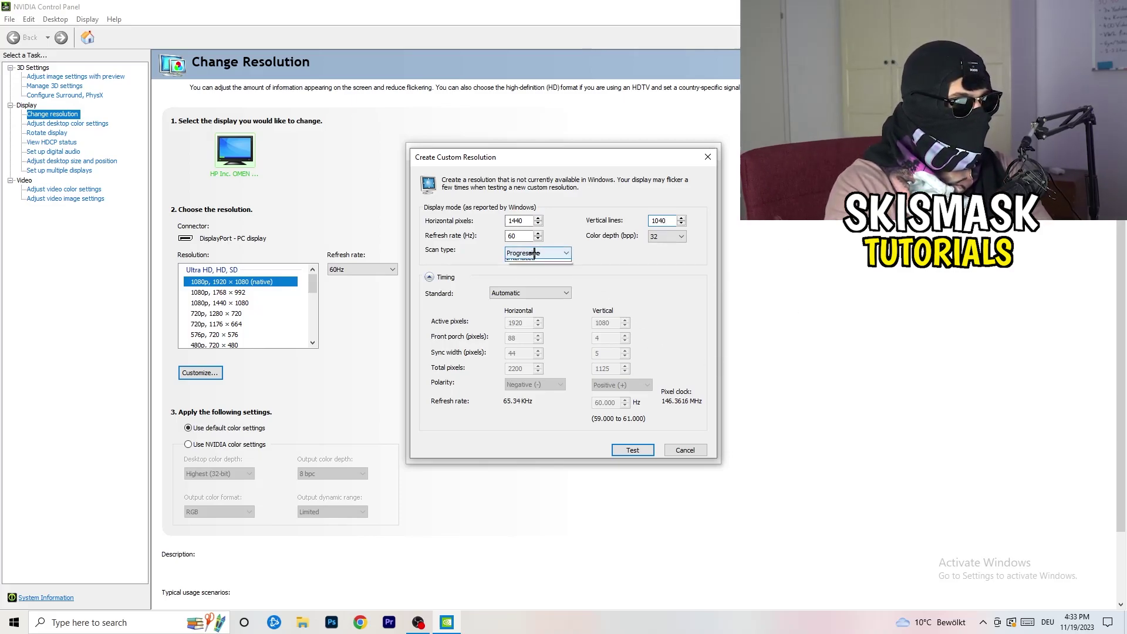
click(611, 252)
click(544, 292)
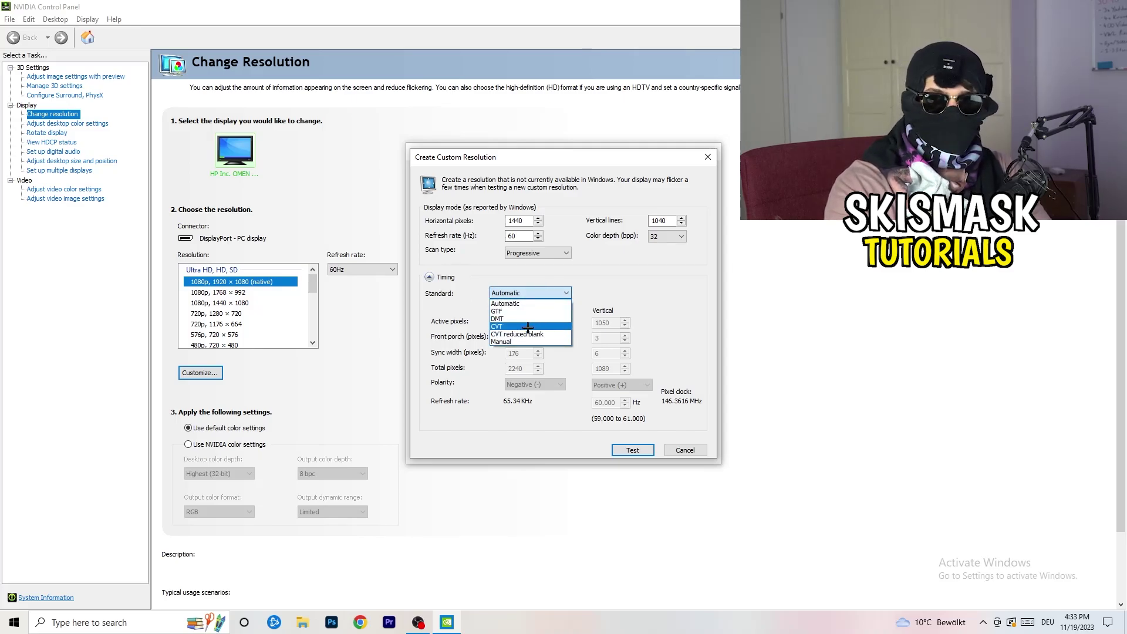
click(620, 300)
click(531, 294)
click(652, 284)
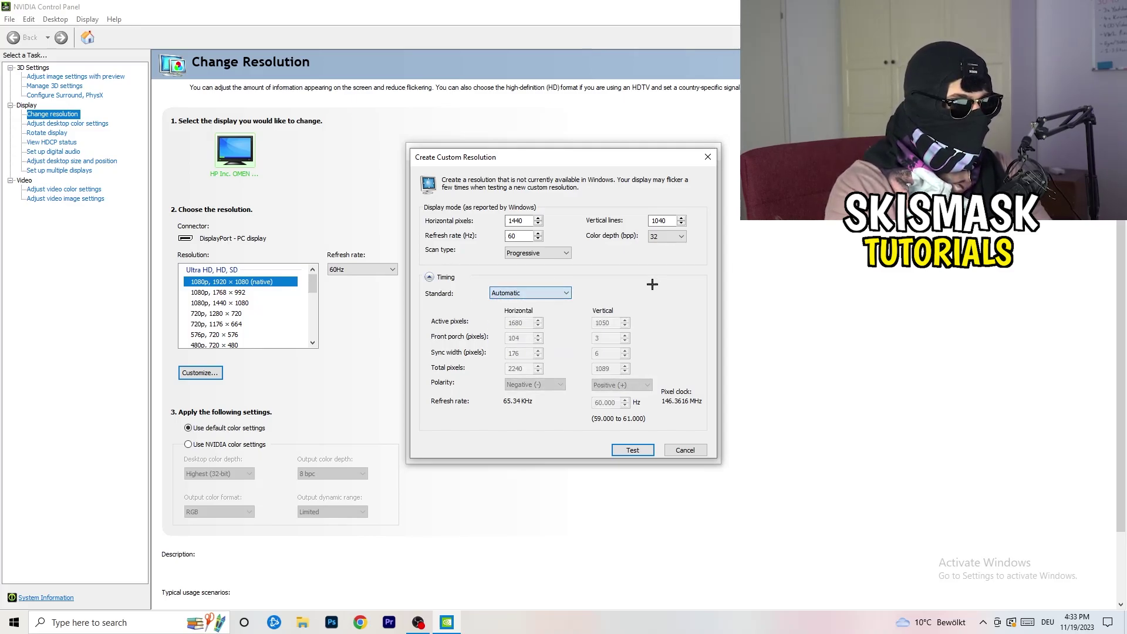
click(528, 293)
click(531, 323)
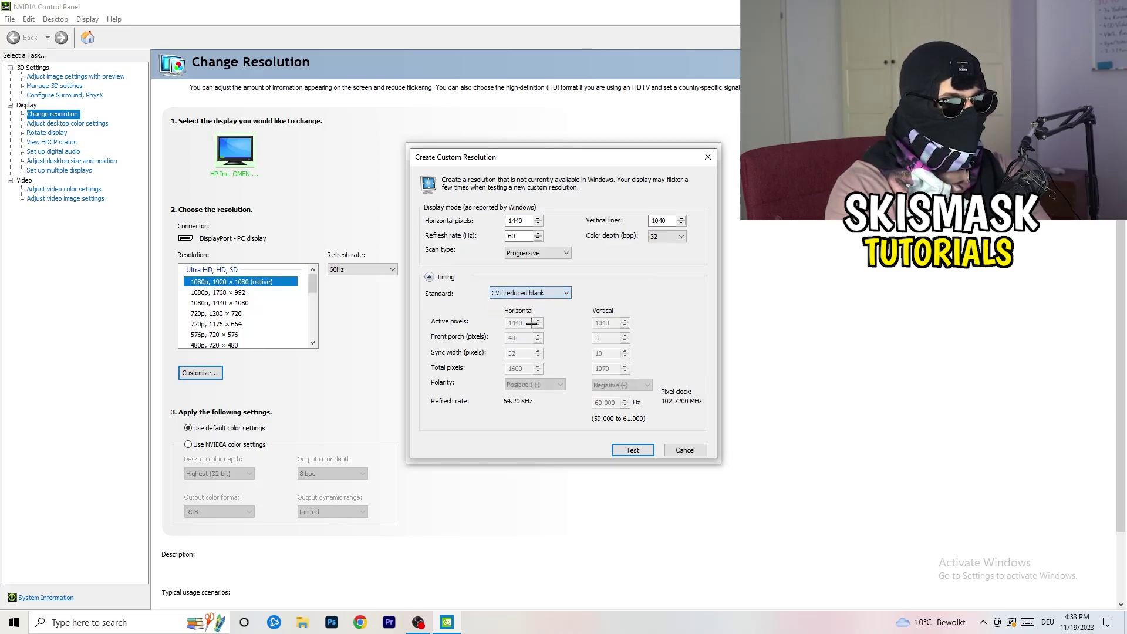
click(712, 155)
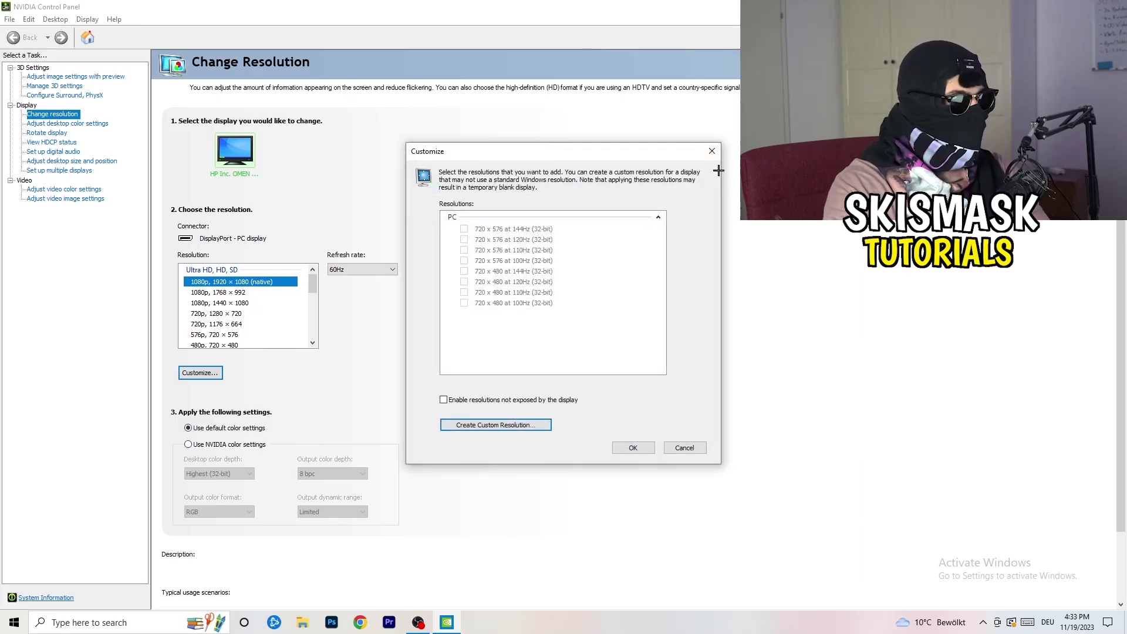
Close the custom resolutions list and NVIDIA Control Panel, then launch Windows Settings from Start
click(714, 154)
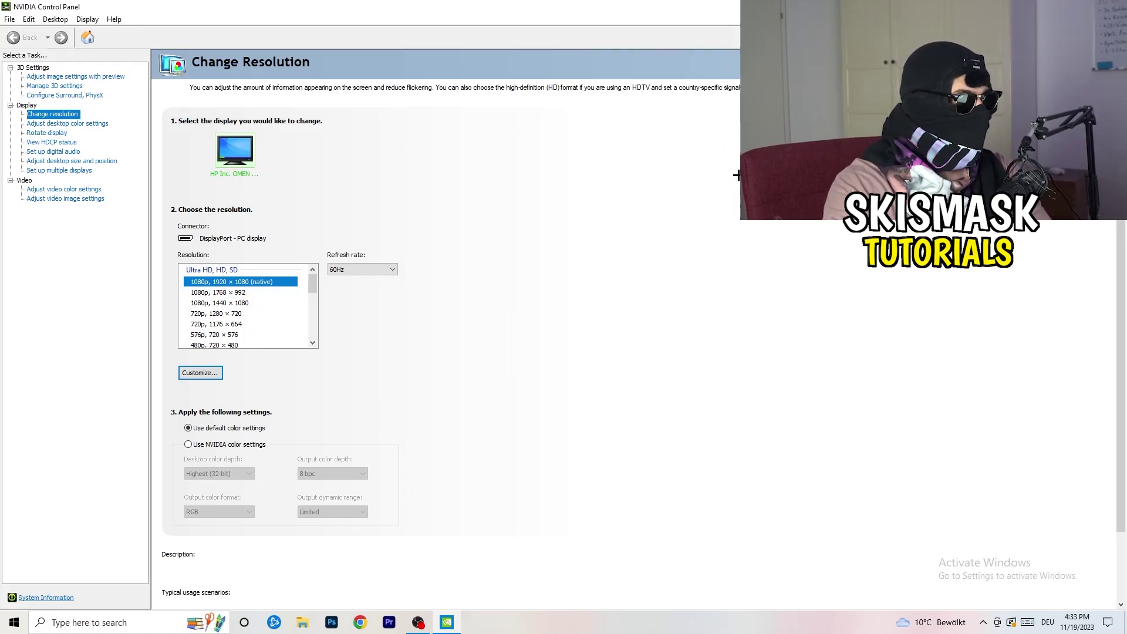
key(alt+F4)
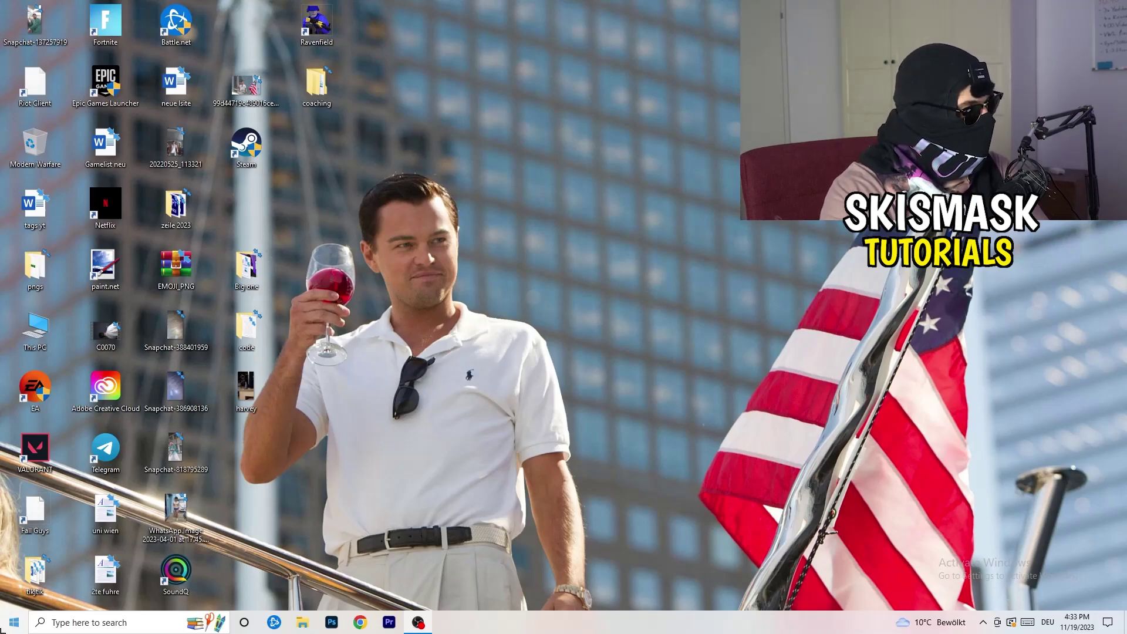
click(14, 622)
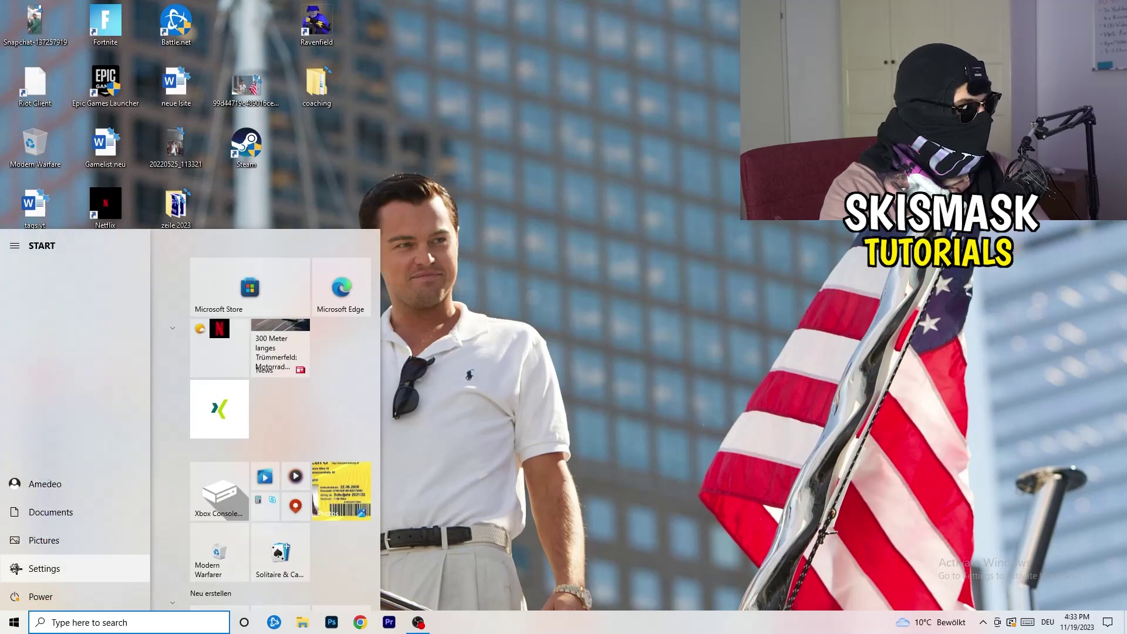
click(15, 568)
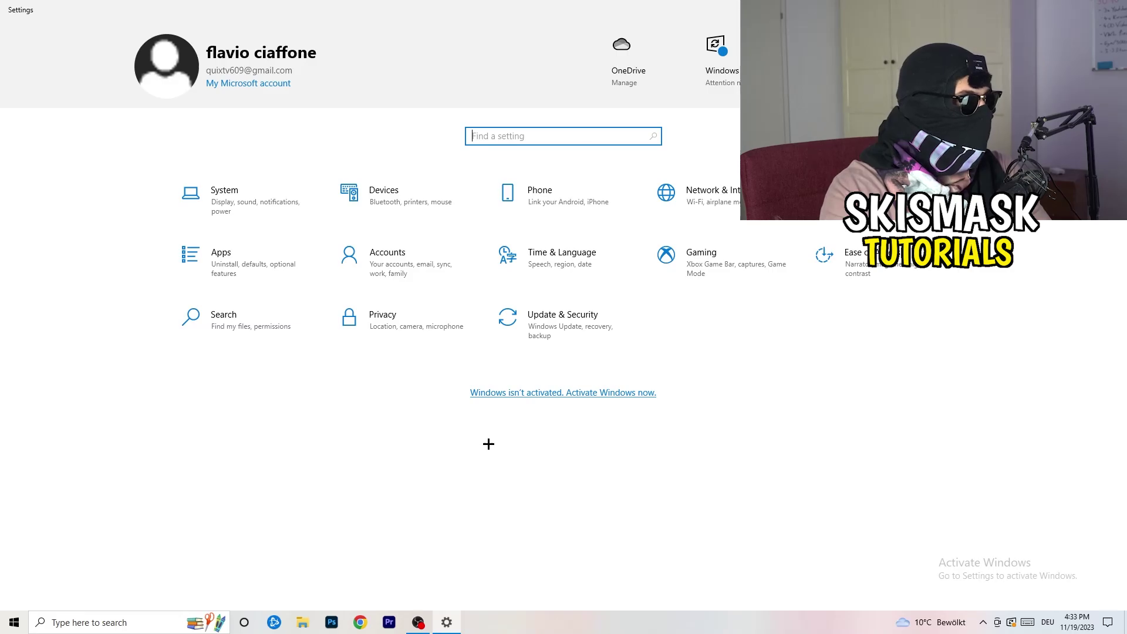
Choose 1920 × 1080 (Recommended) resolution with 100% scale on the Display page, then return home
click(247, 213)
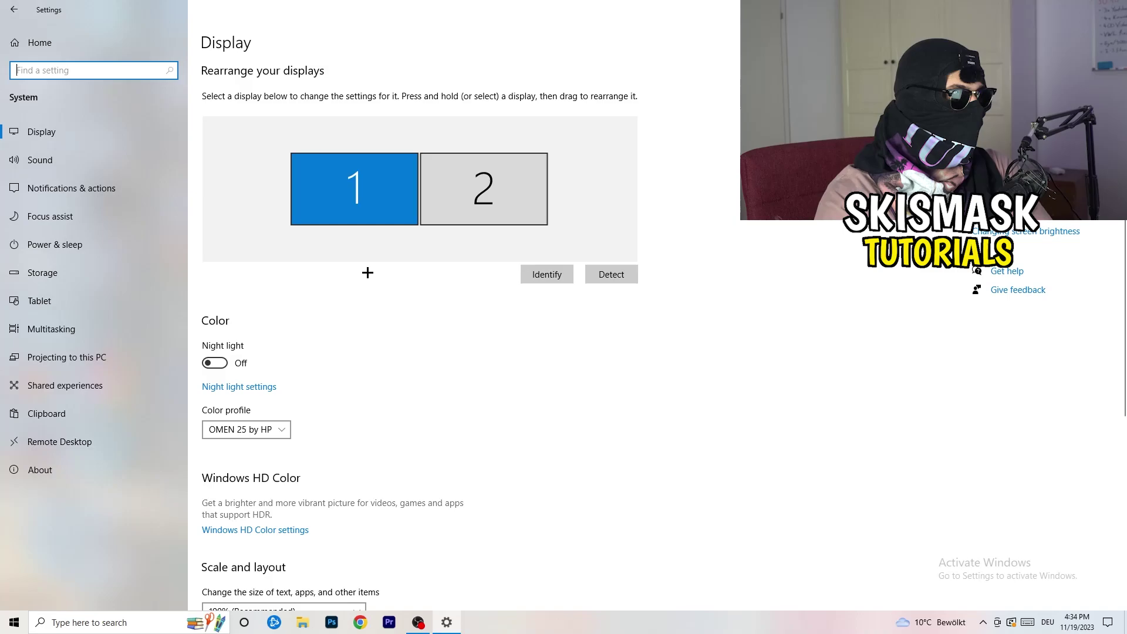
scroll(370, 276, down, 4)
click(251, 155)
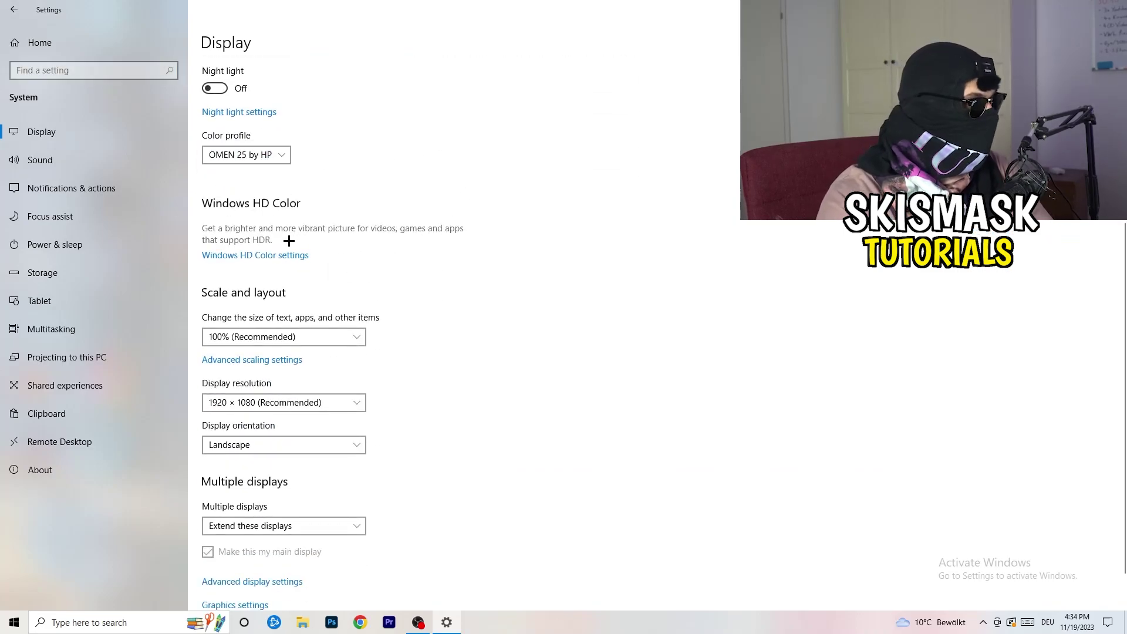
scroll(247, 263, down, 1)
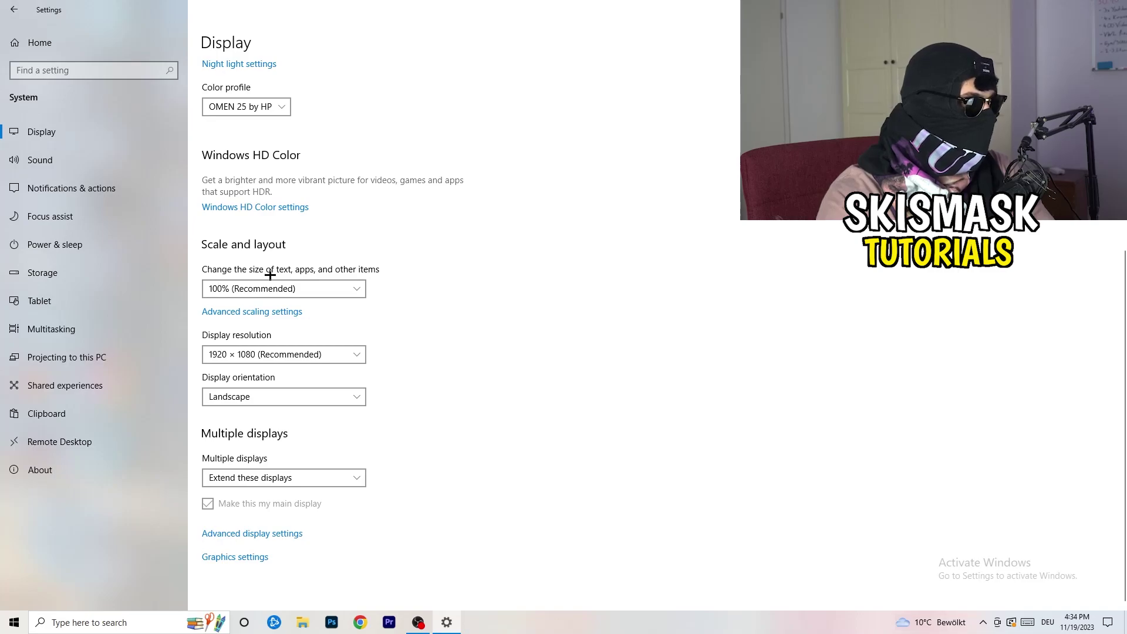
click(358, 288)
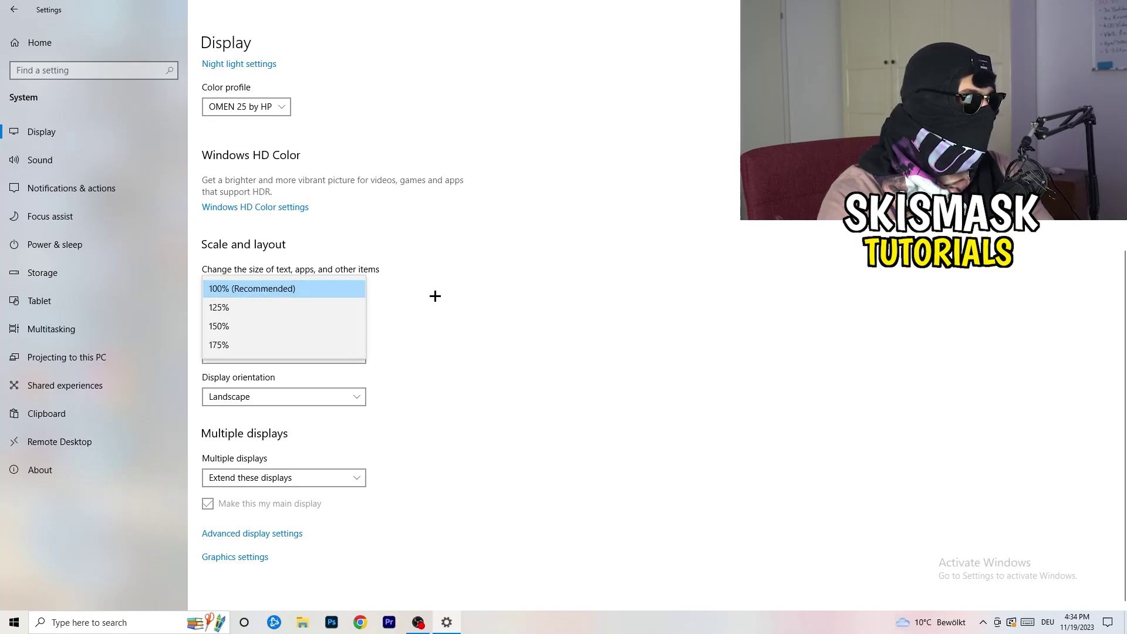
click(553, 276)
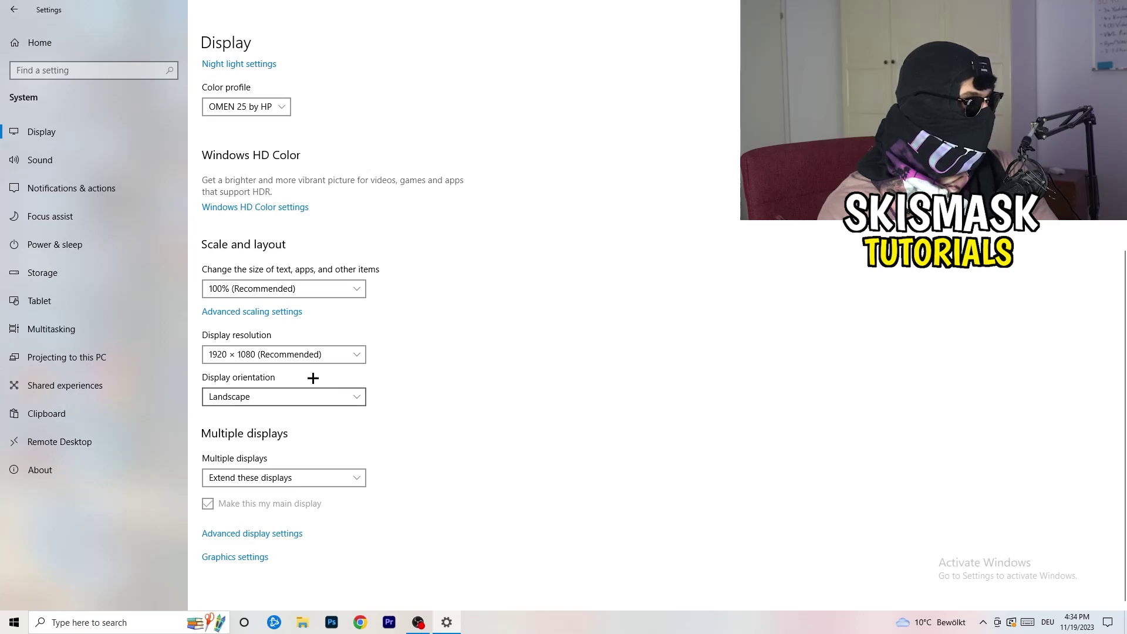
click(14, 9)
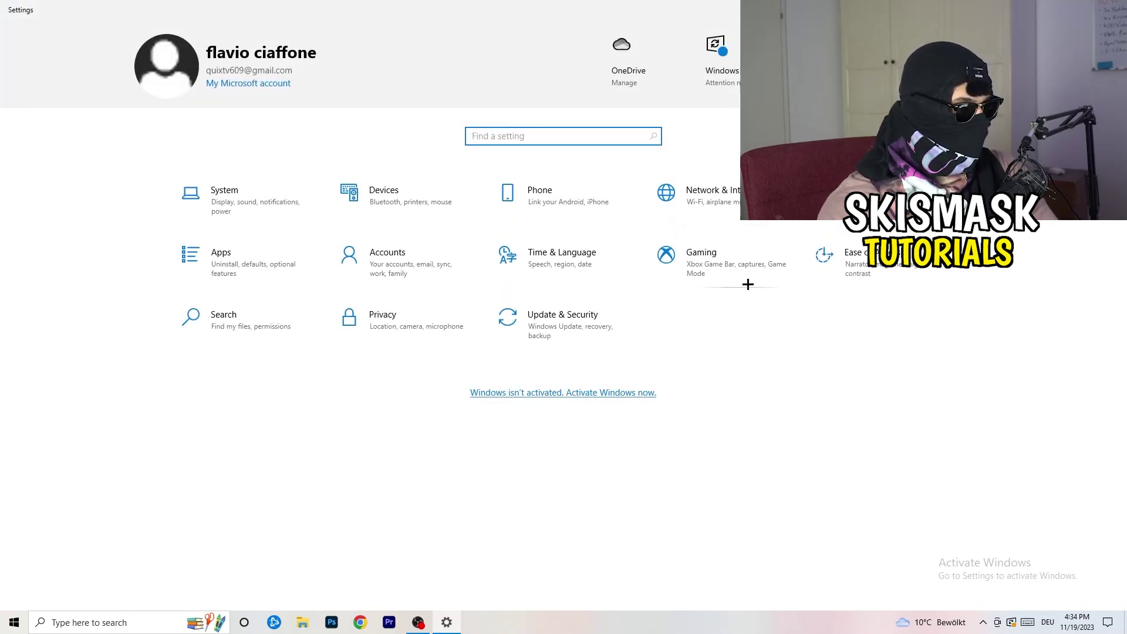
Check Xbox Game Bar is Off under Gaming and Game Mode is On
click(723, 286)
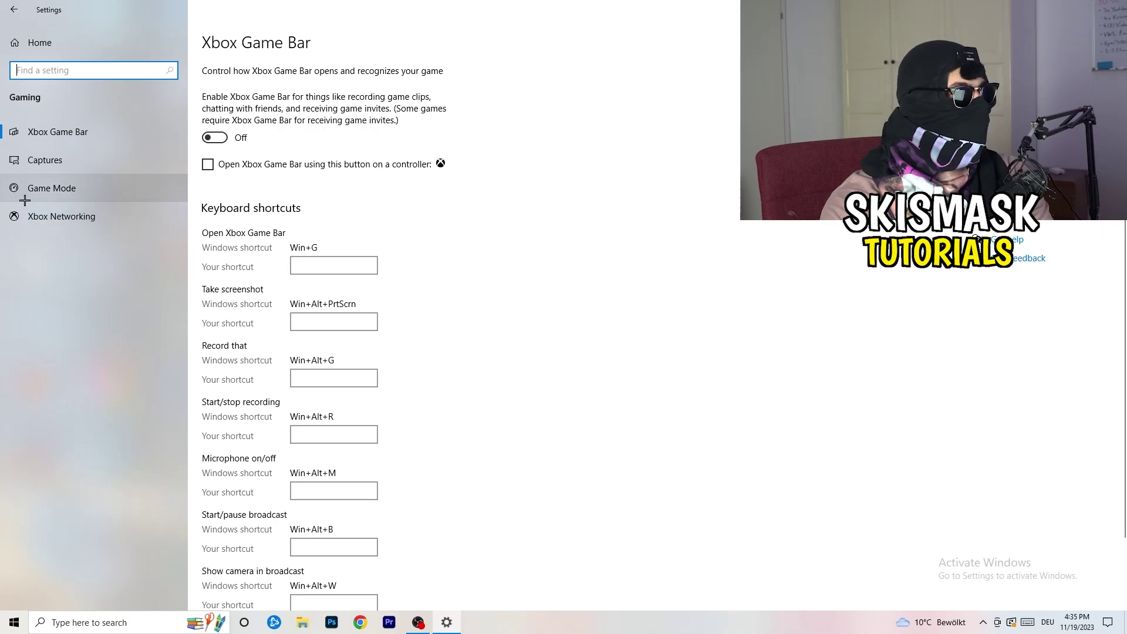
click(55, 187)
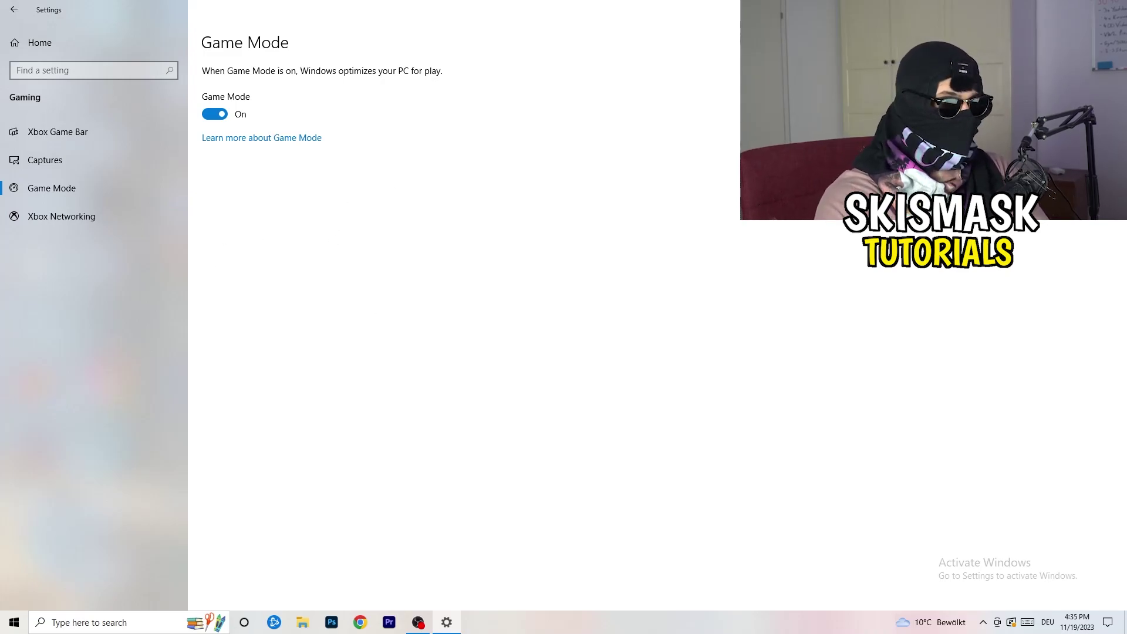
Close Settings, move the Steam shortcut to an open desktop spot and bring up its Properties
key(alt+F4)
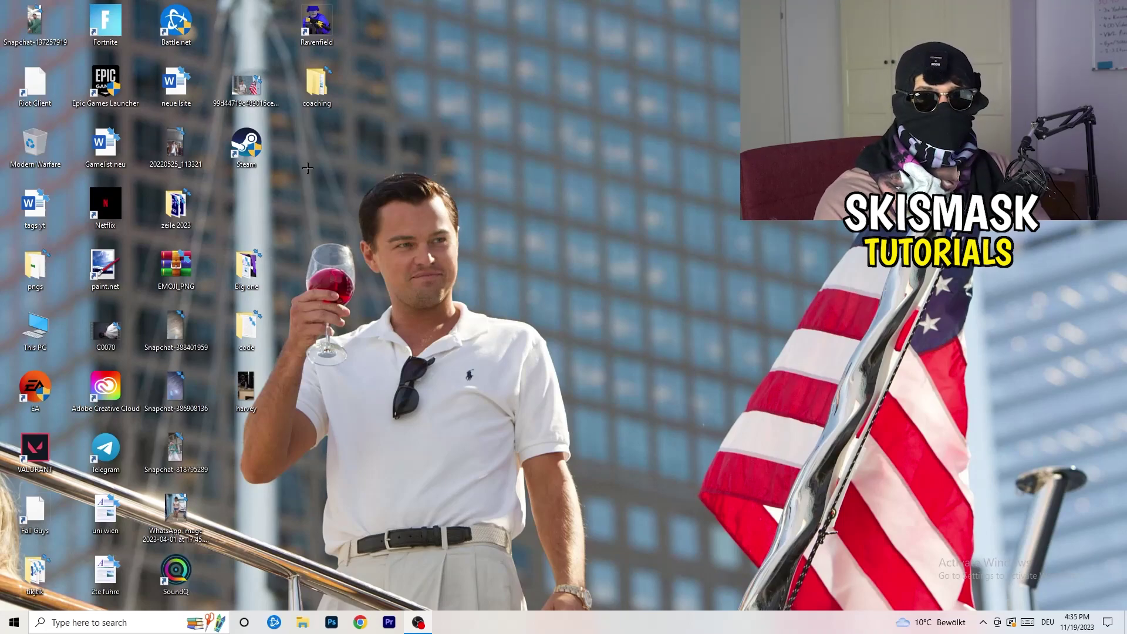
drag(245, 148, 588, 244)
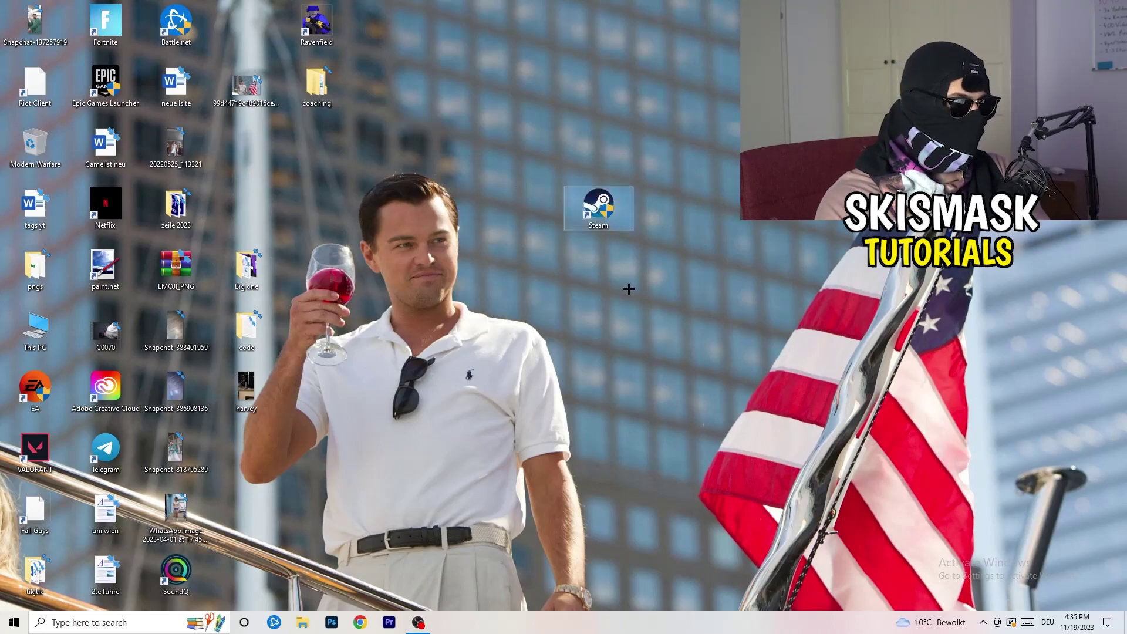
right_click(603, 205)
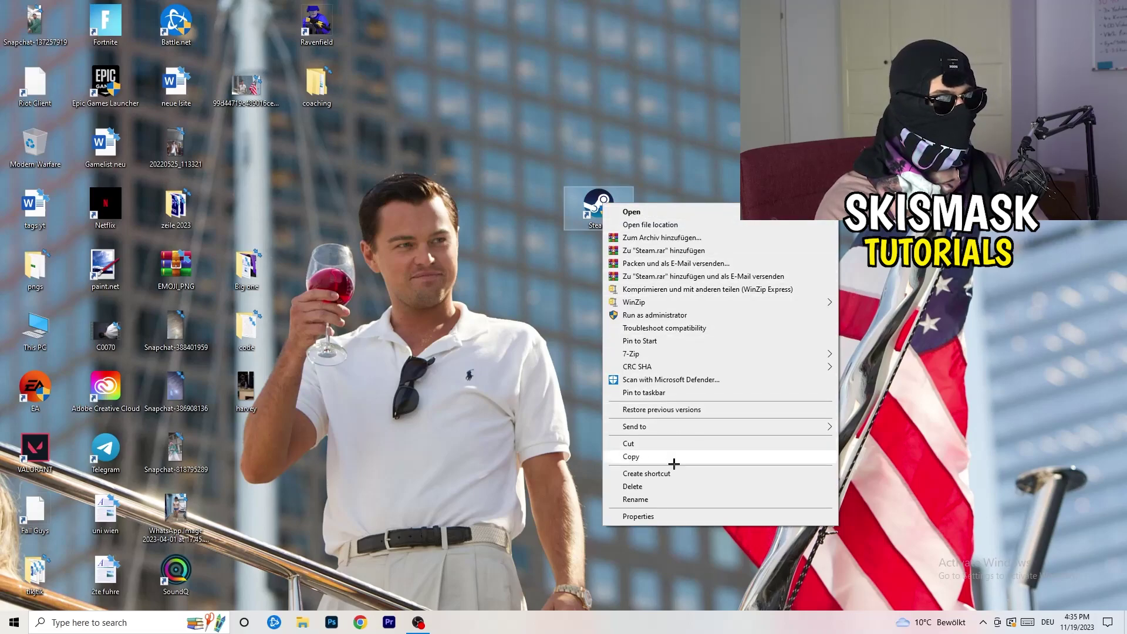
click(677, 516)
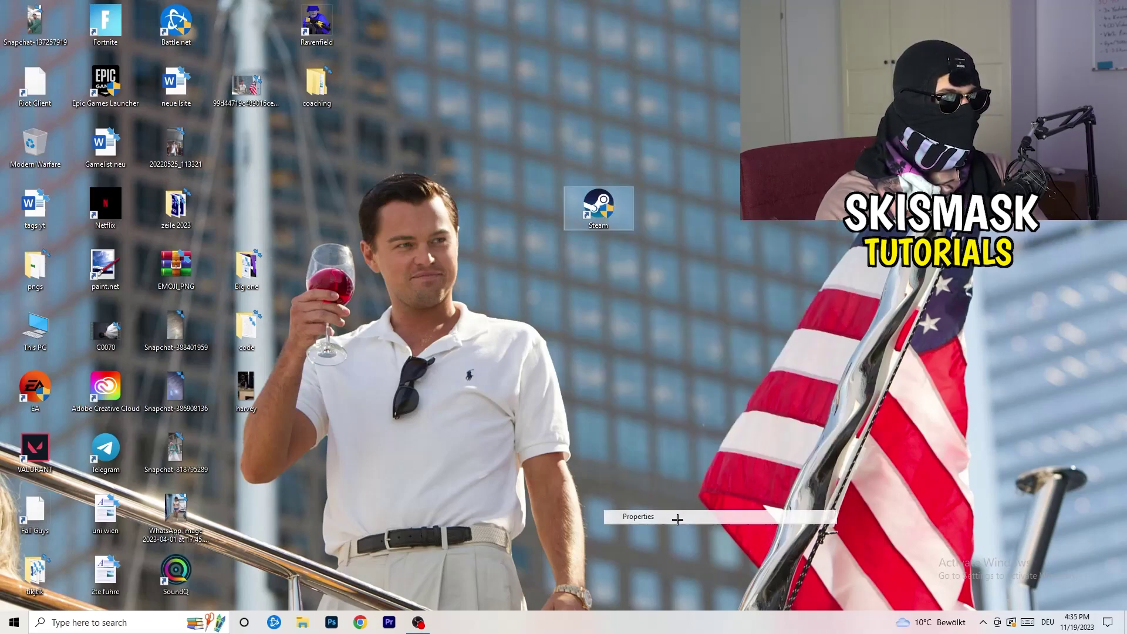
drag(664, 212, 485, 109)
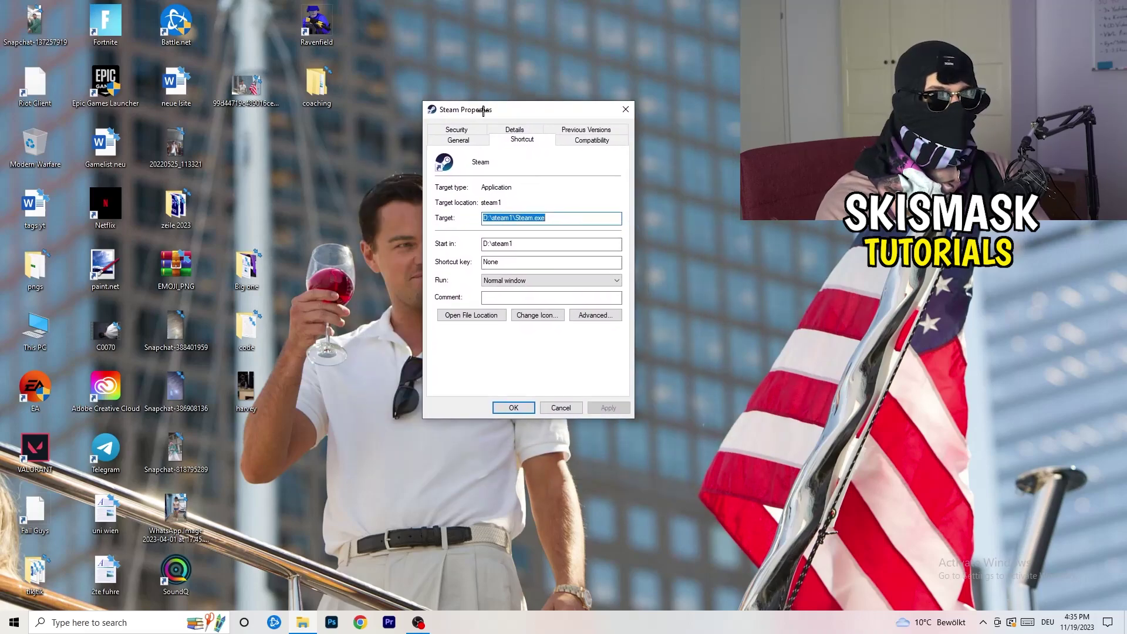
Set Windows 8 compatibility mode with Run as administrator and confirm with OK
click(604, 141)
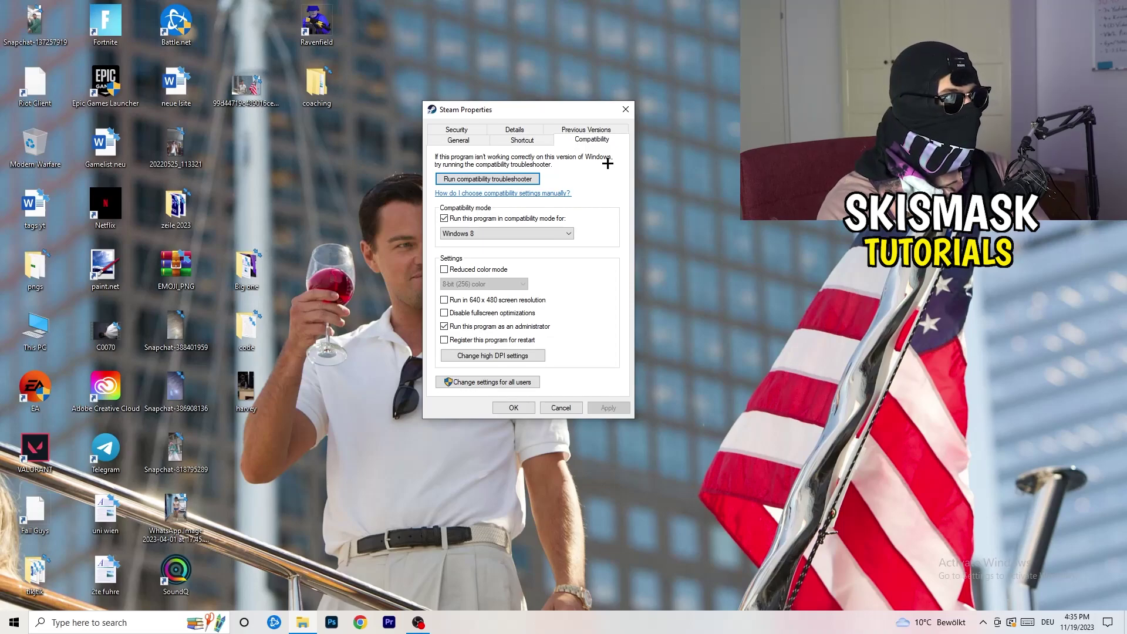
click(538, 233)
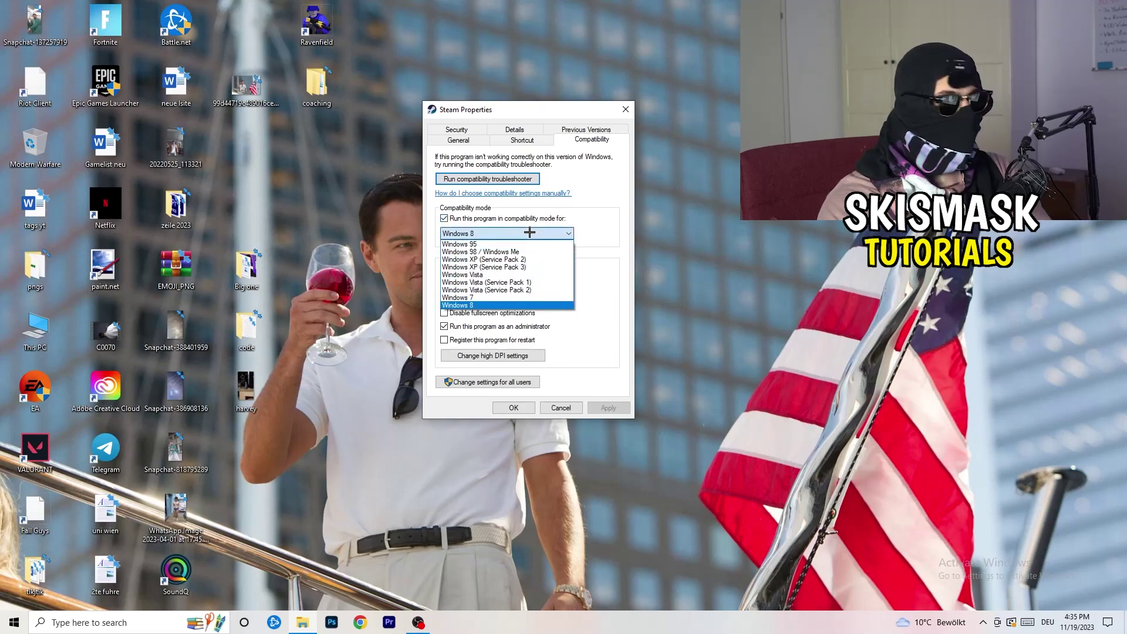
click(626, 225)
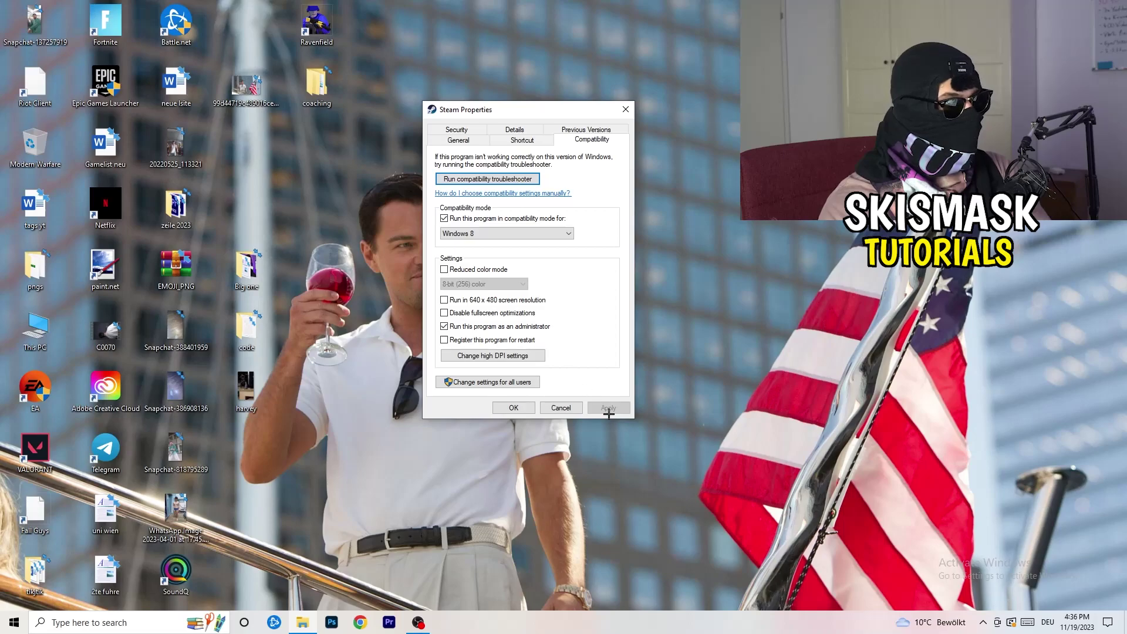
click(513, 407)
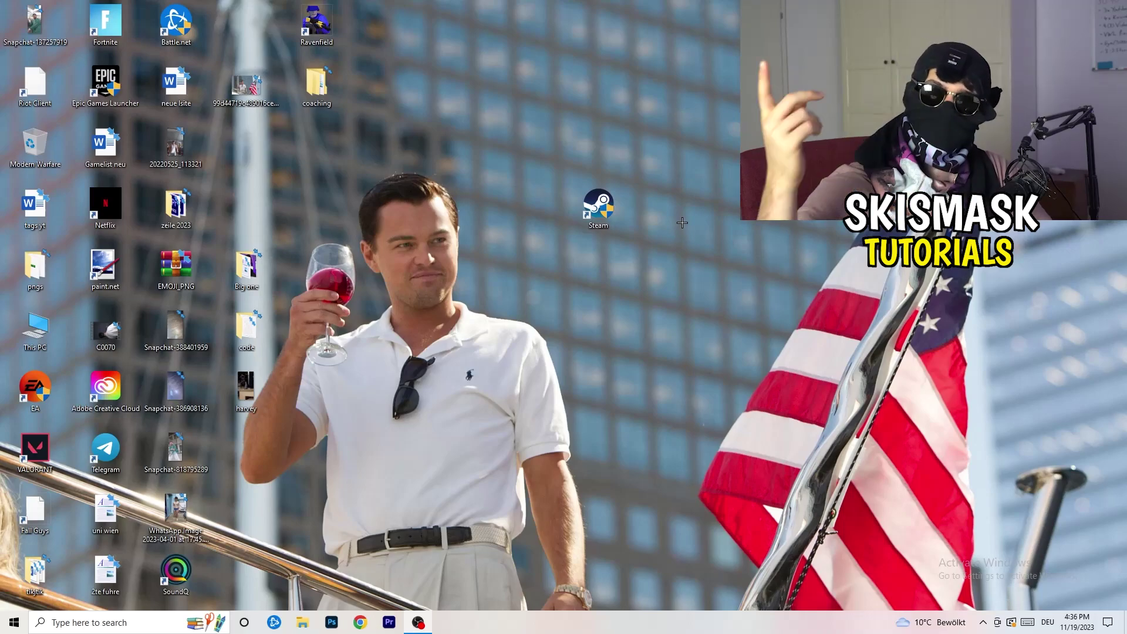
Move the Steam shortcut back left and confirm its saved Windows 8 administrator compatibility settings
drag(621, 225, 551, 225)
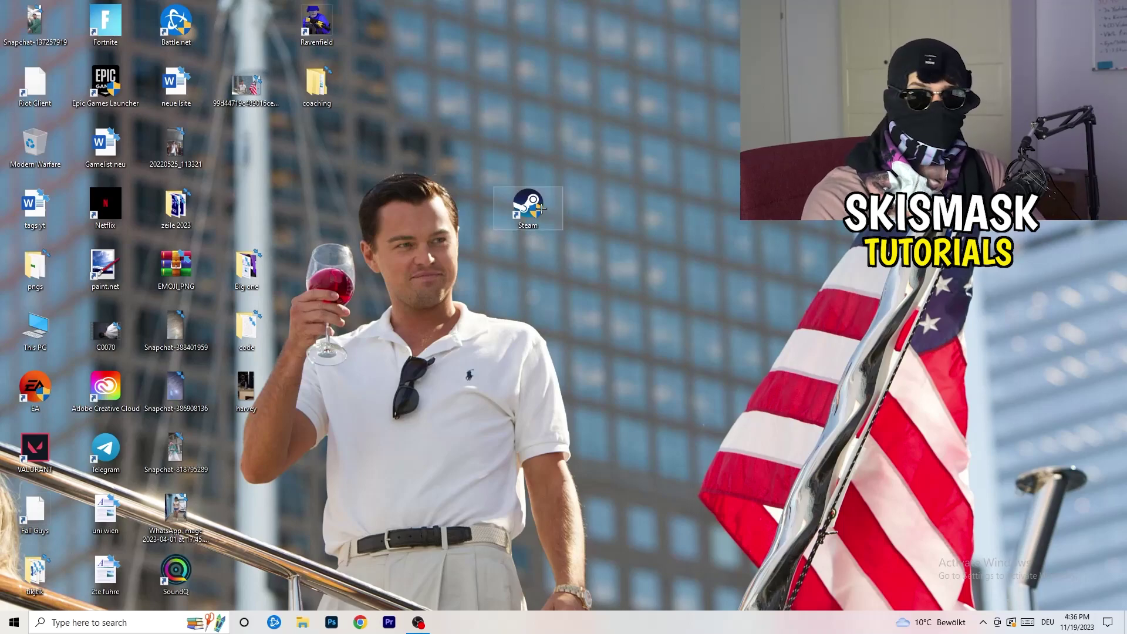
drag(539, 206, 406, 201)
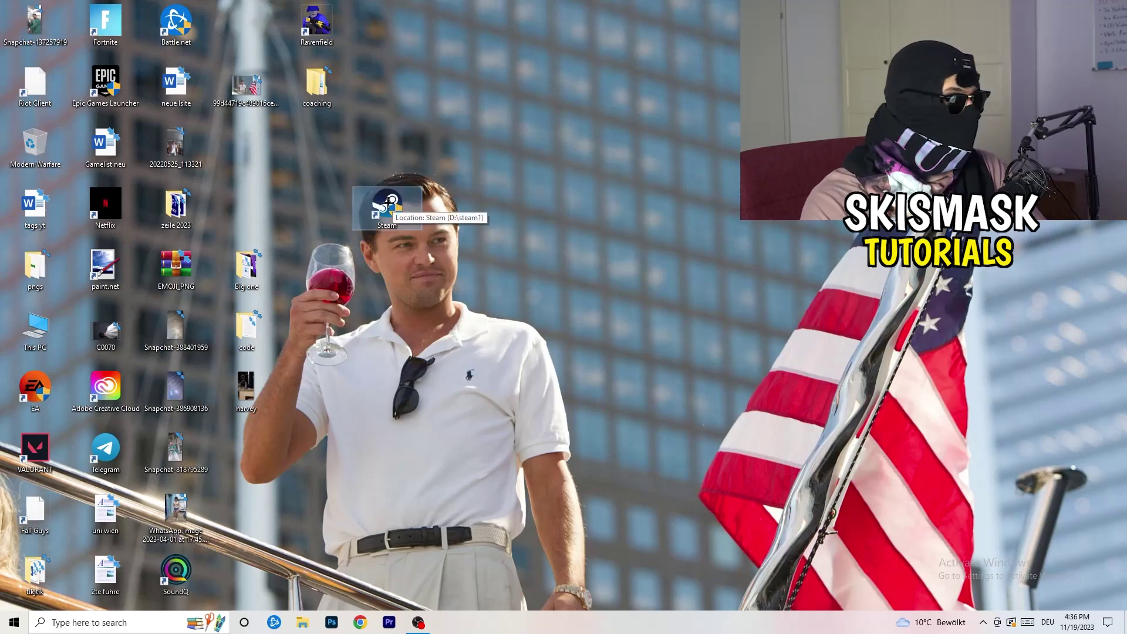
right_click(389, 203)
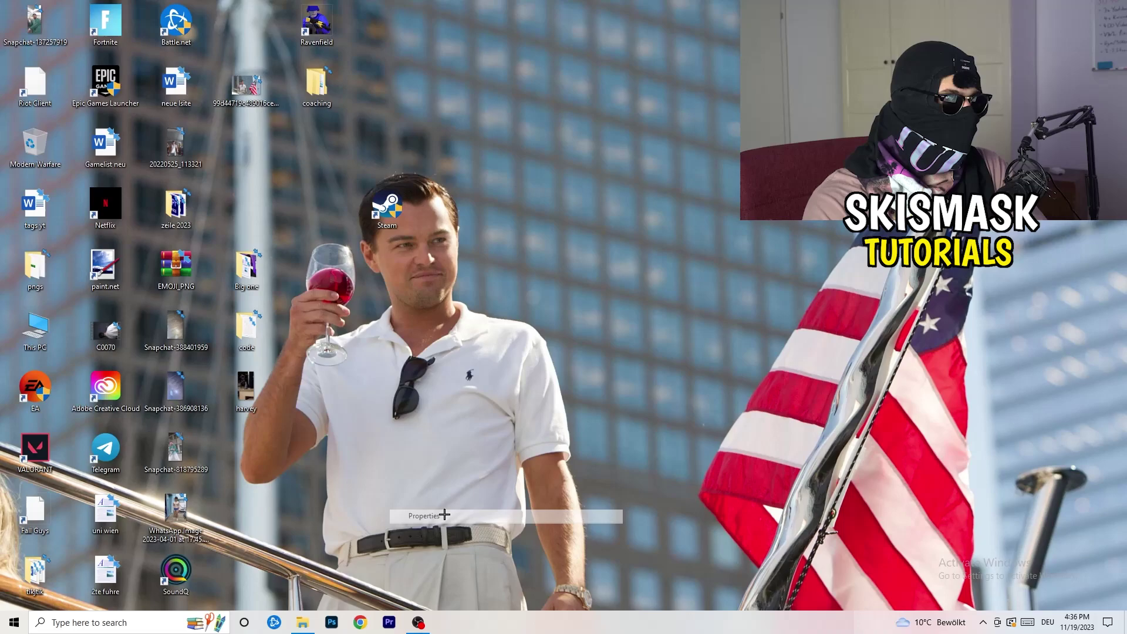
click(441, 515)
click(554, 242)
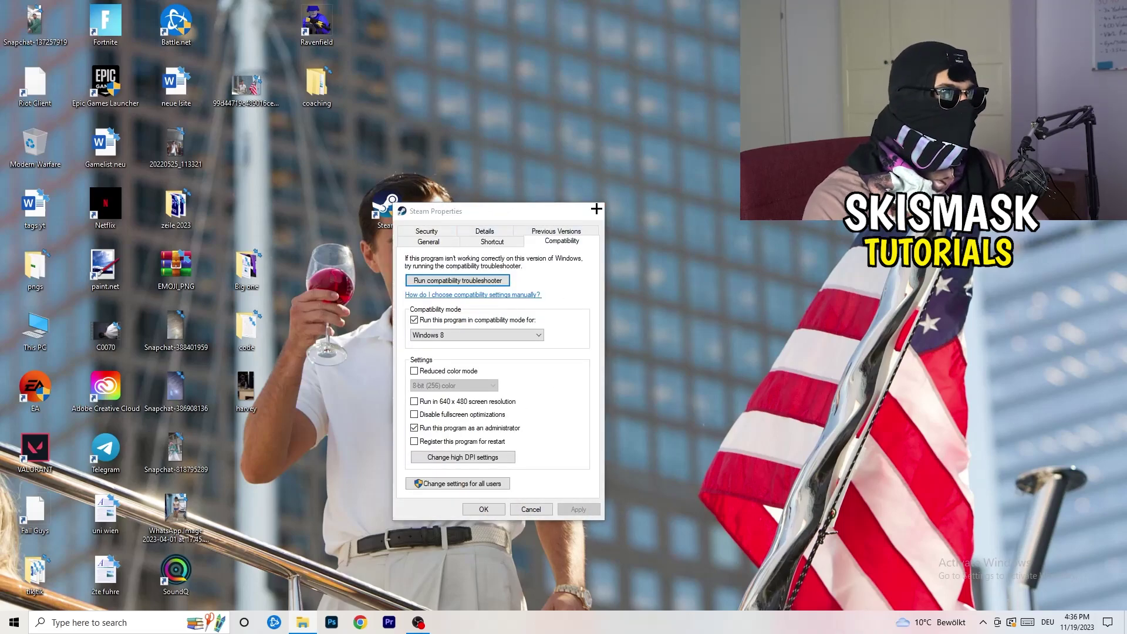
click(597, 210)
Clear the desktop selection and return the taskbar to the bottom of the screen
click(604, 105)
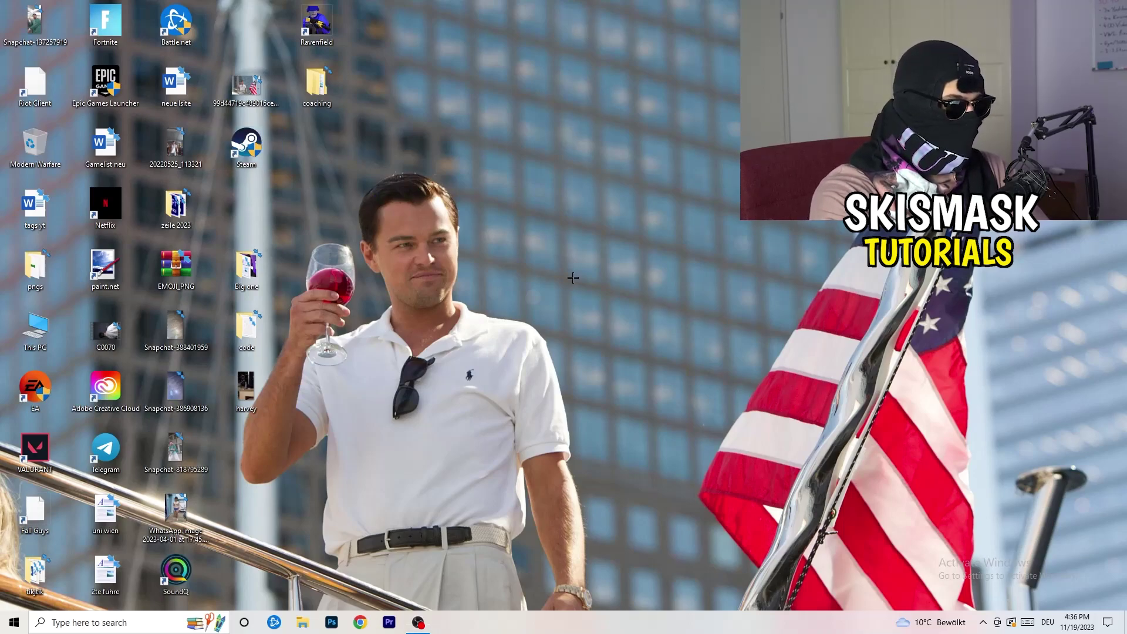
drag(554, 617, 1103, 246)
drag(600, 374, 470, 438)
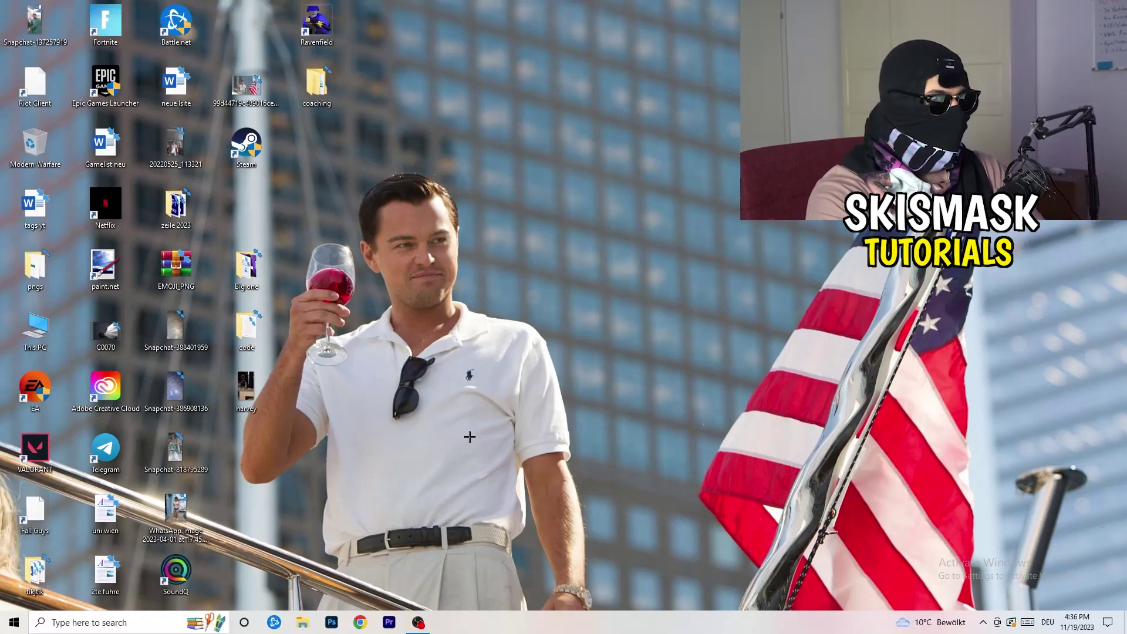
Launch Task Manager from the taskbar, maximize it, and show the Details process list
right_click(600, 624)
click(646, 566)
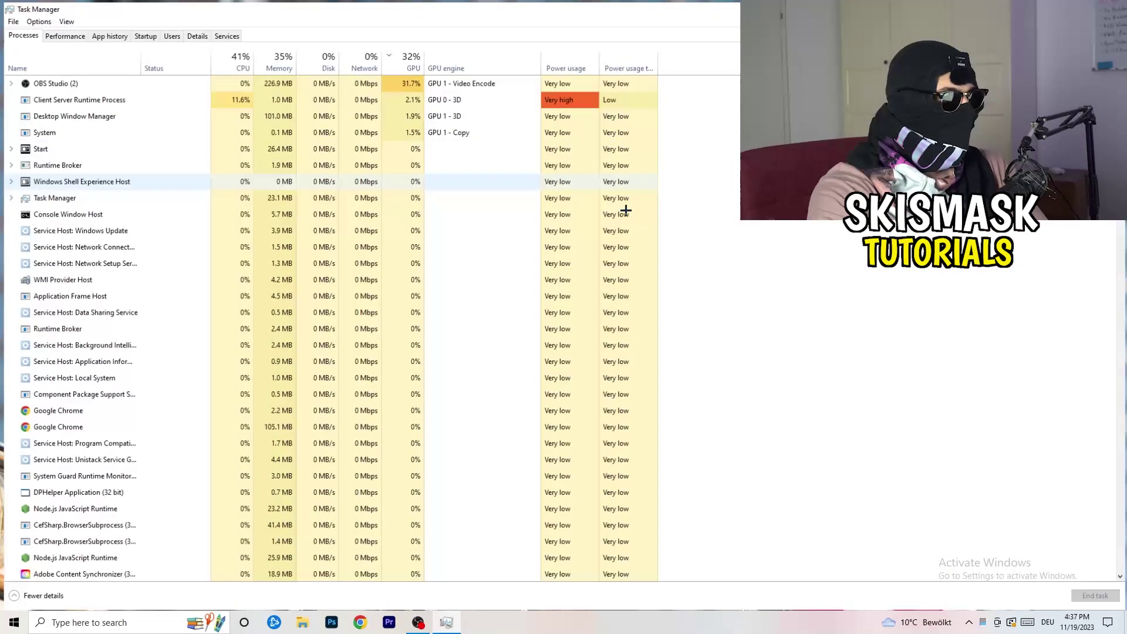
key(super+Up)
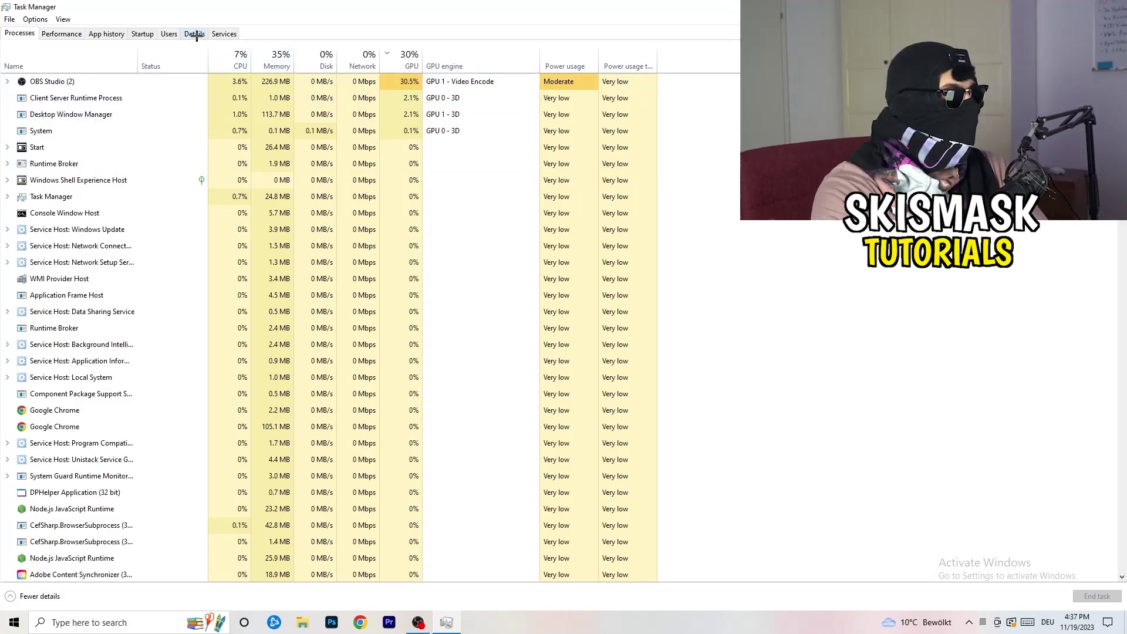
click(194, 34)
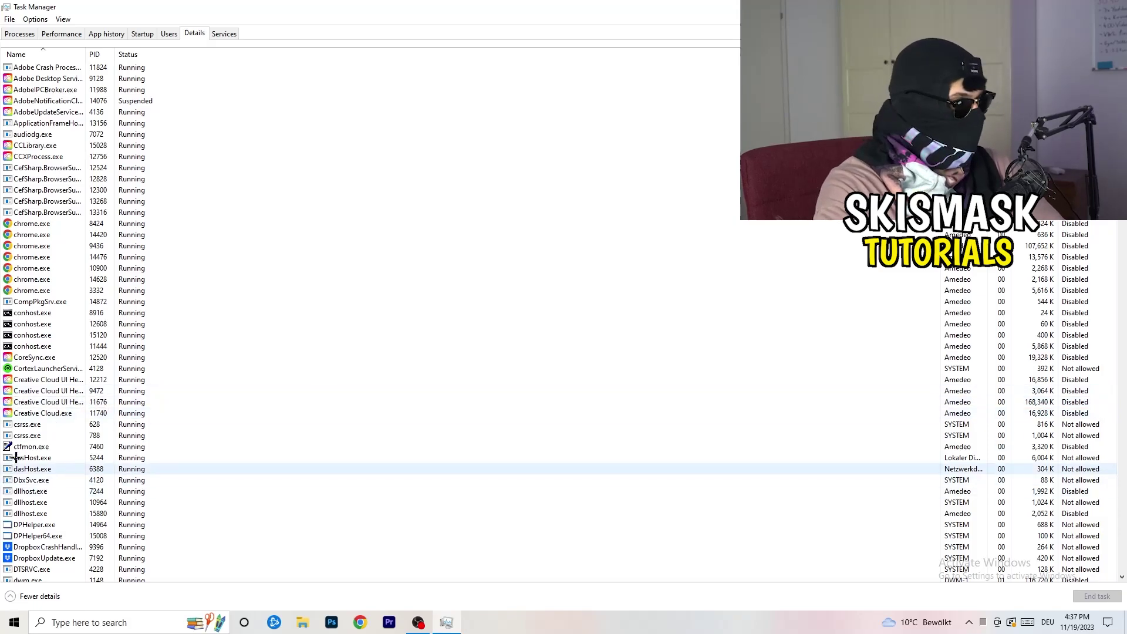
Show the Set priority choices for the Creative Cloud UI Helper process, currently Normal
right_click(34, 389)
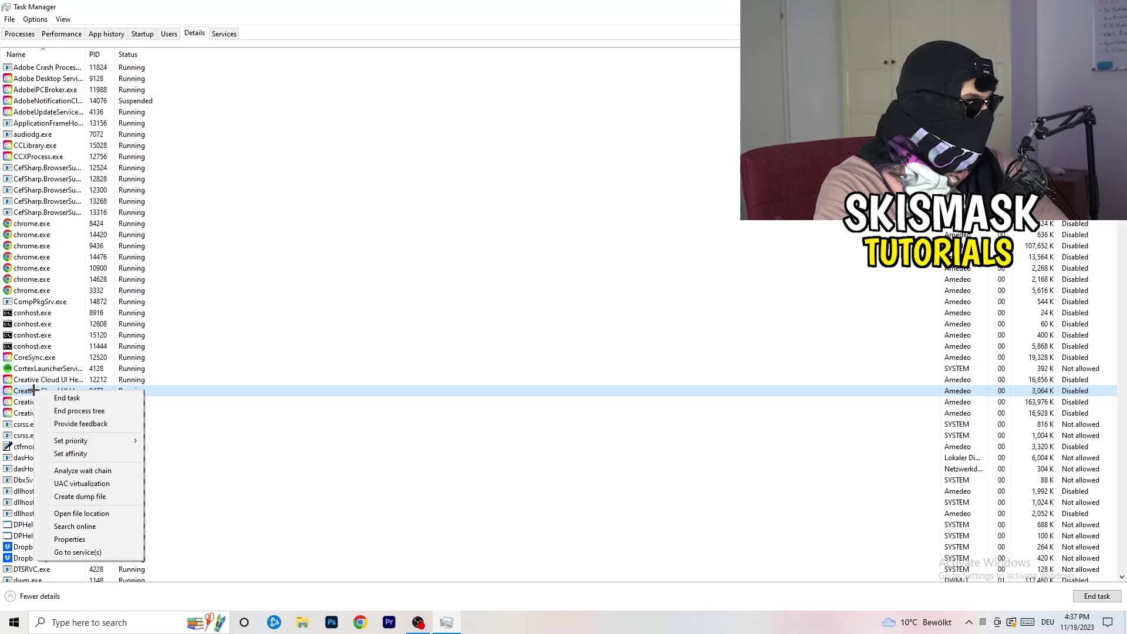
mouse_move(73, 446)
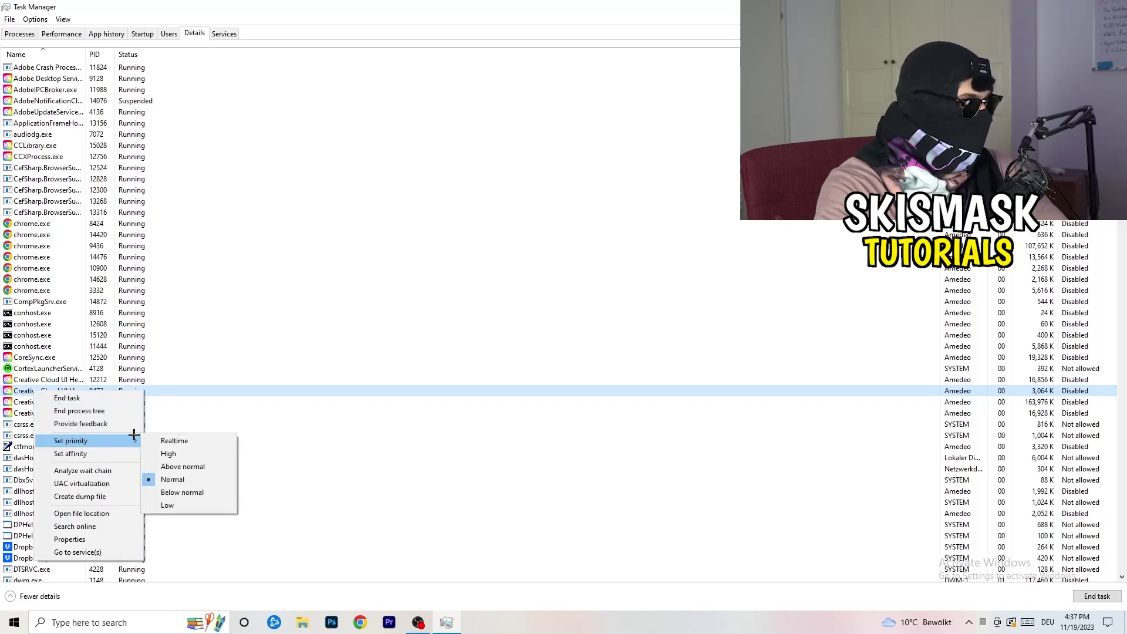